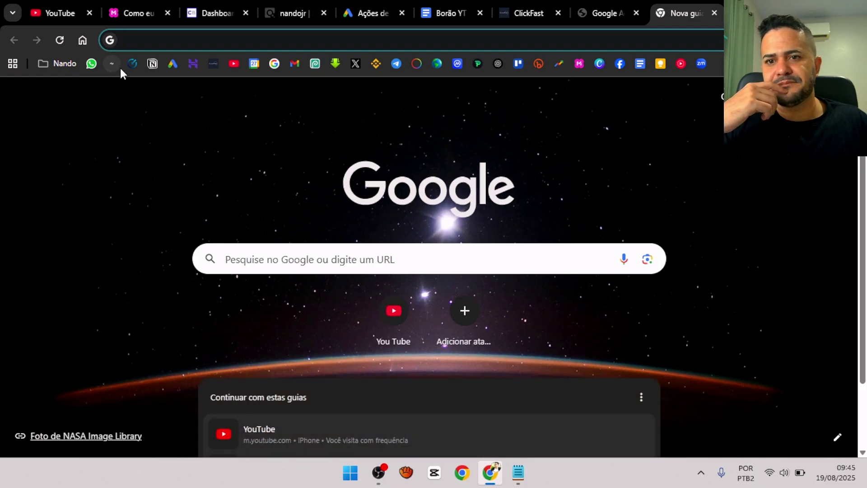
# - Load Google Ads in the new tab, place it beside the existing Ads tab, and select the "Coloca como adm" topic in the mind map
pyautogui.click(178, 66)
pyautogui.moveTo(692, 3); pyautogui.dragTo(446, 7)
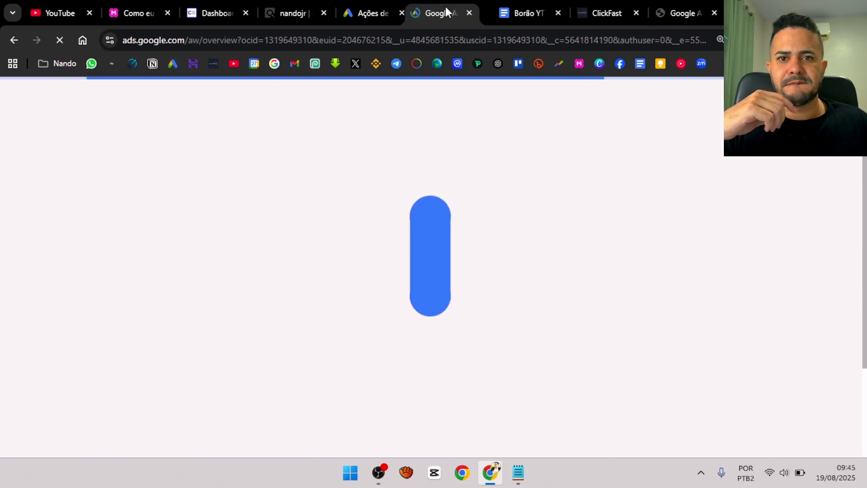
pyautogui.click(136, 12)
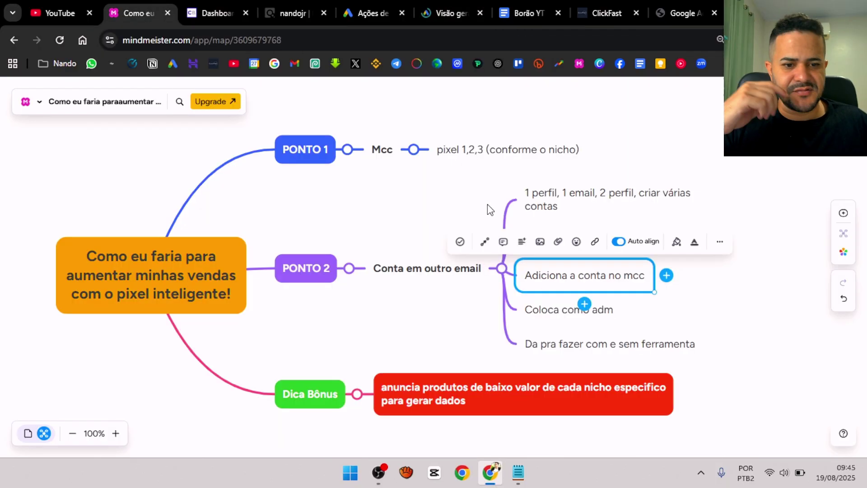
pyautogui.click(524, 310)
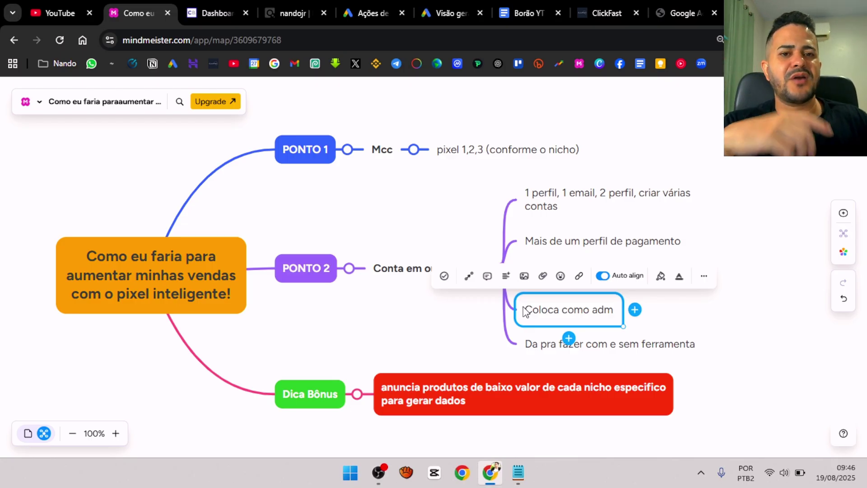
# - Open the sub-account settings in Google Ads and view the conversion account options for the Audifort account
pyautogui.click(459, 6)
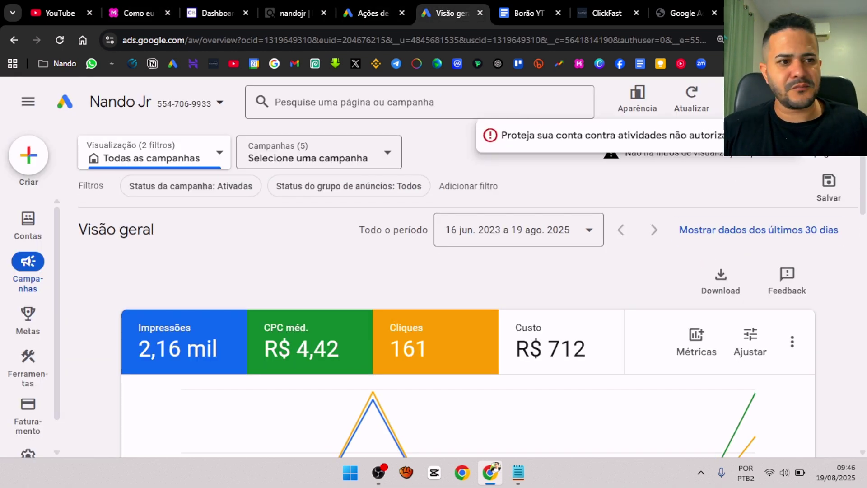
pyautogui.moveTo(25, 228)
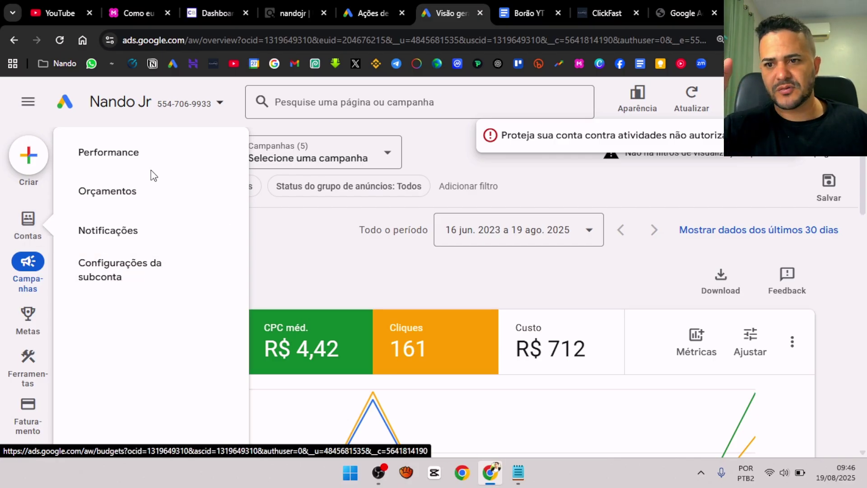
pyautogui.click(105, 262)
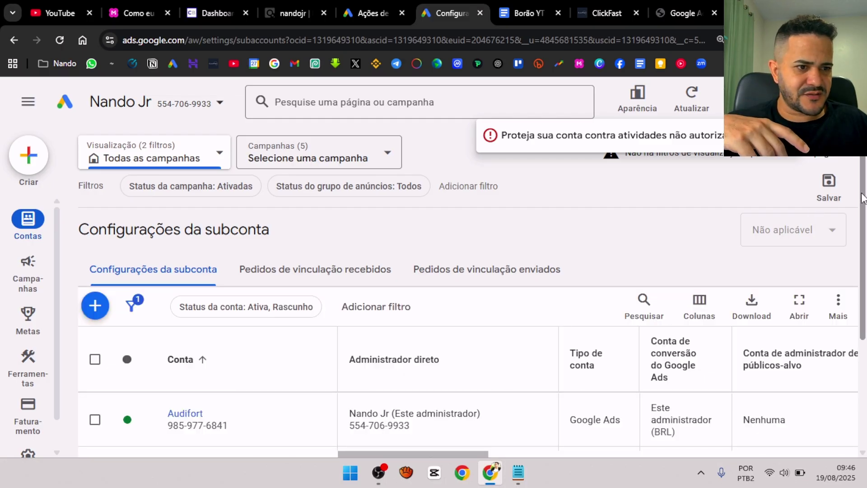
pyautogui.scroll(-2, 865, 217)
pyautogui.scroll(-2, 864, 217)
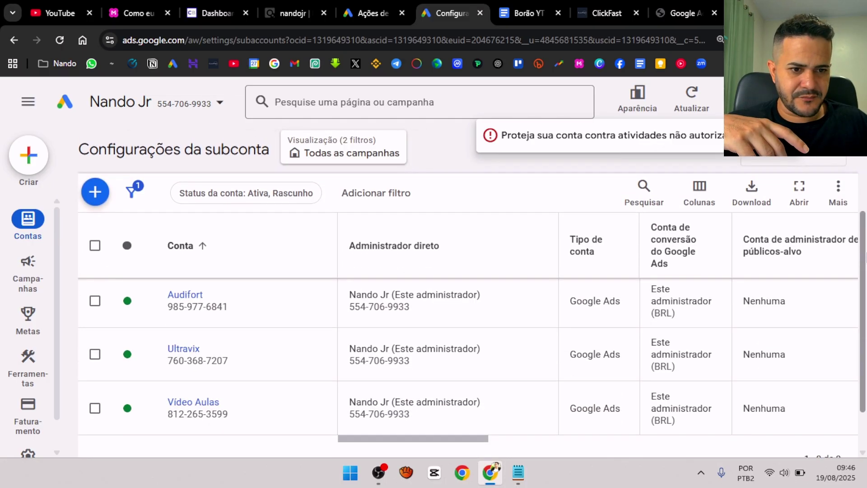
pyautogui.click(719, 301)
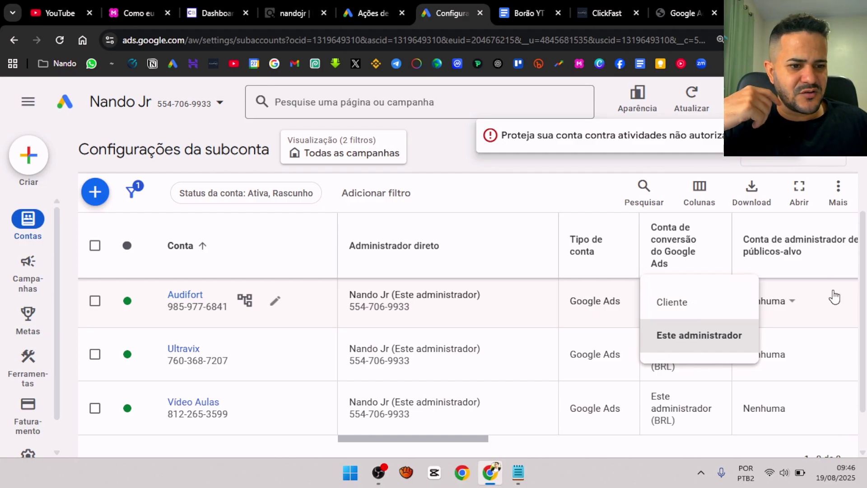
pyautogui.scroll(3, 852, 207)
pyautogui.click(847, 274)
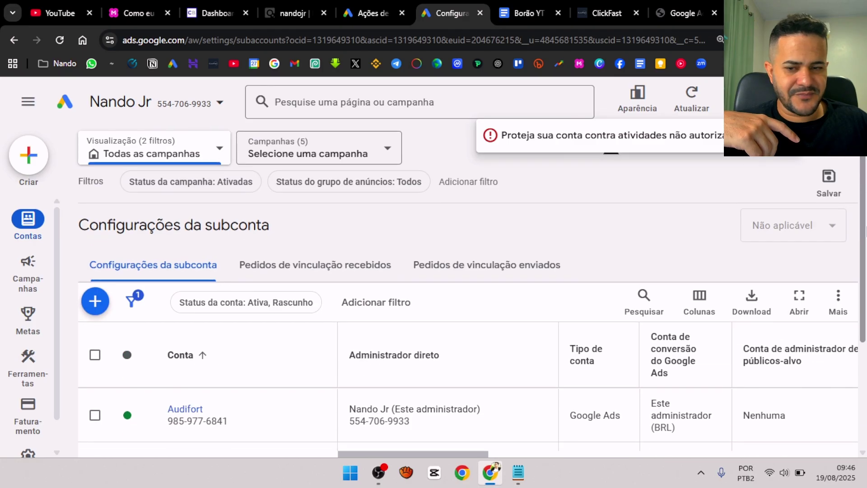
# - Start a new campaign in the Vídeo Aulas account and hide the payment method notice
pyautogui.click(28, 155)
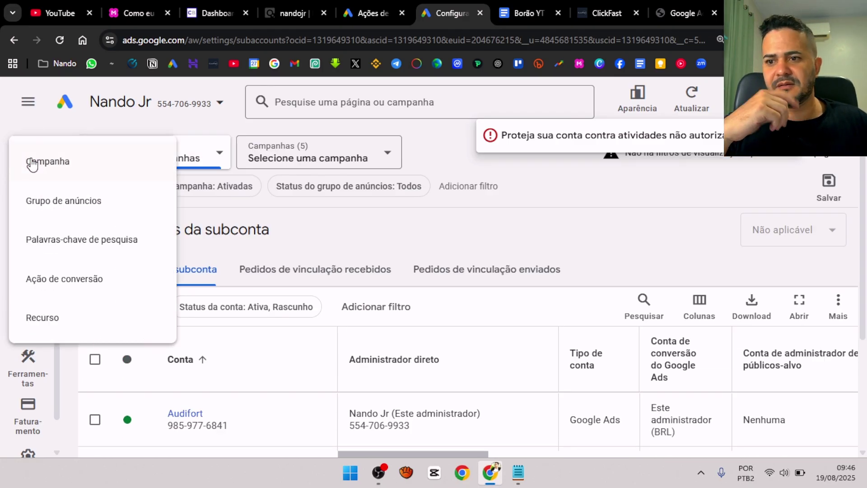
pyautogui.click(56, 165)
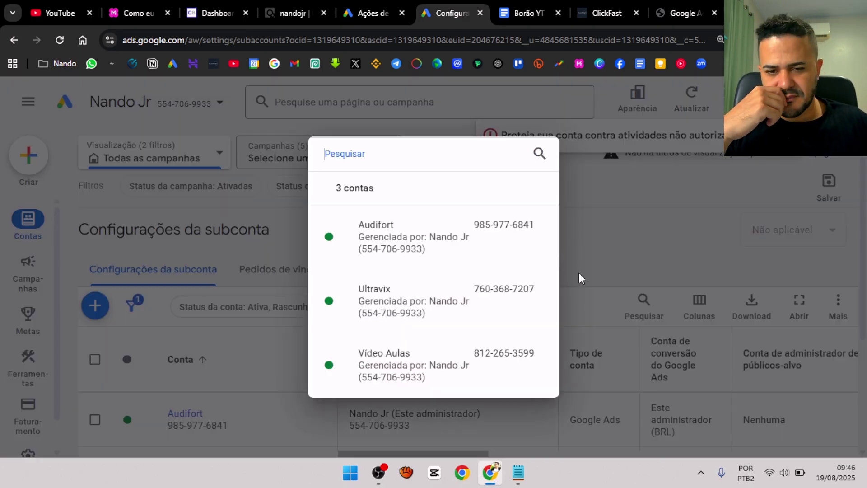
pyautogui.click(409, 370)
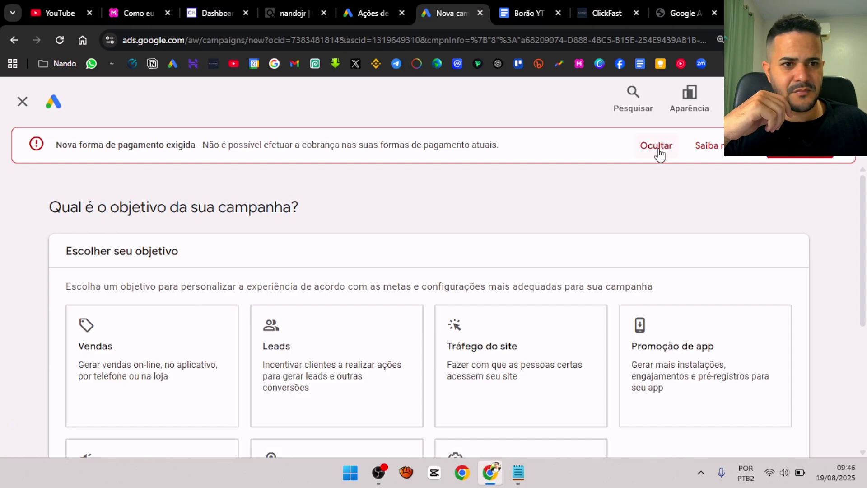
pyautogui.click(656, 146)
# - Choose Vendas as the campaign objective and add the Compras conversion goal to it
pyautogui.scroll(-4, 452, 294)
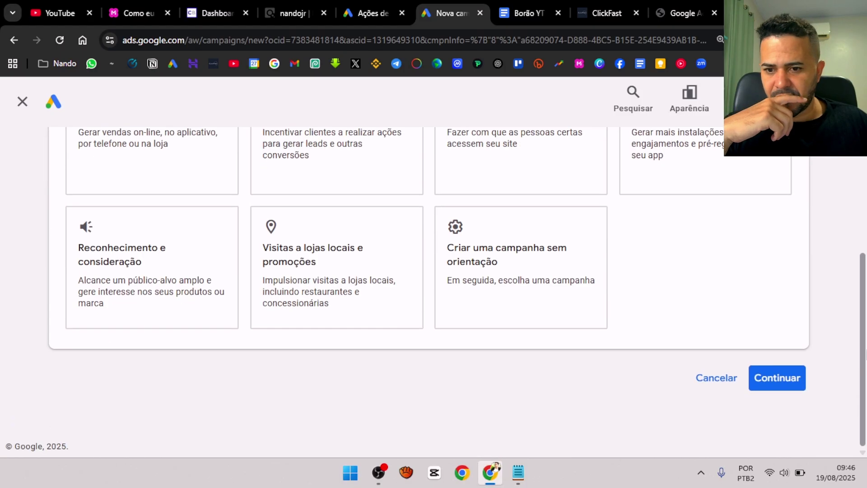
pyautogui.scroll(2, 865, 354)
pyautogui.click(148, 226)
pyautogui.scroll(-2, 865, 278)
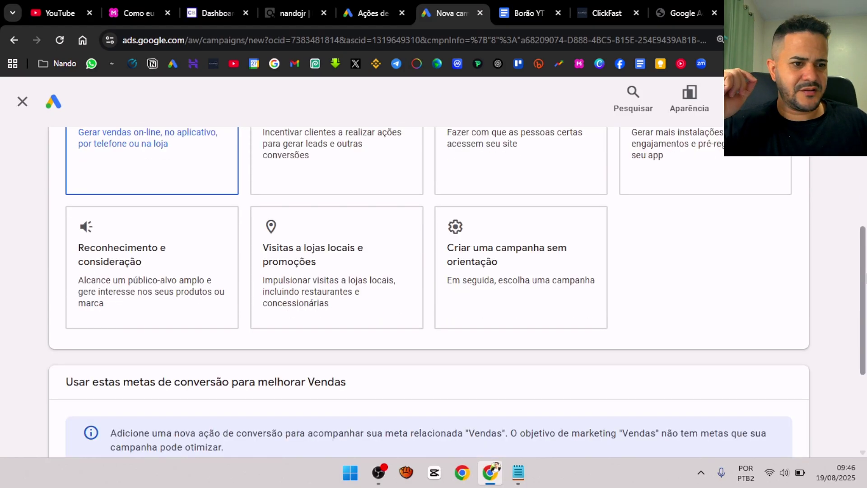
pyautogui.scroll(-3, 865, 277)
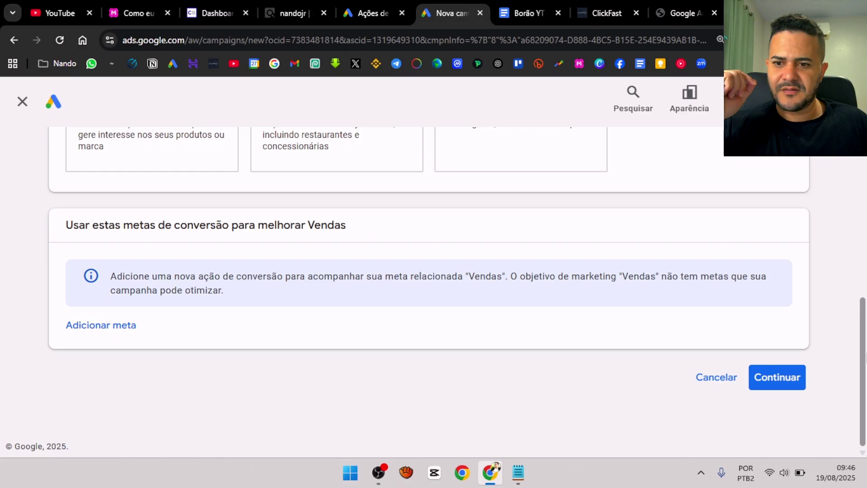
pyautogui.click(86, 332)
pyautogui.click(121, 363)
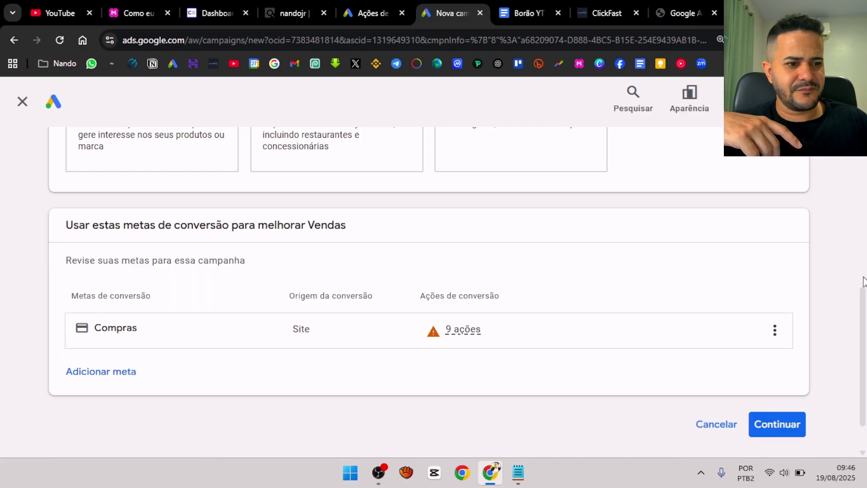
# - Expand the list of inactive conversion actions under the Compras goal
pyautogui.scroll(-1, 864, 281)
pyautogui.moveTo(458, 288)
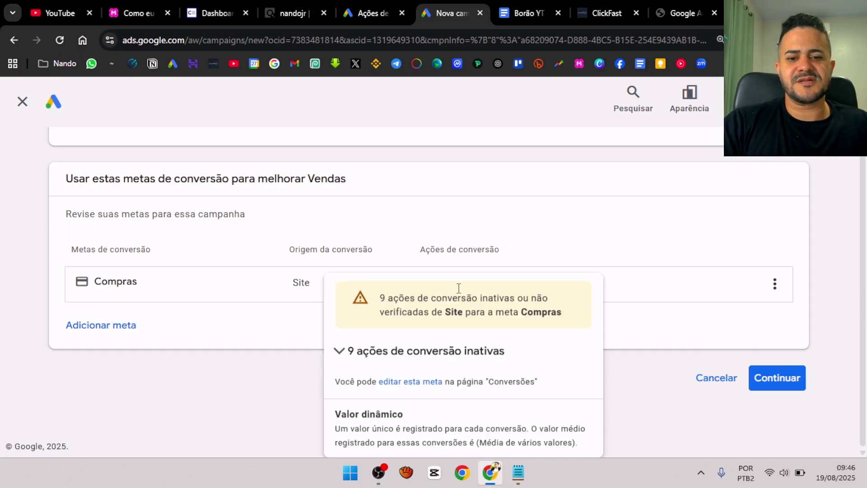
pyautogui.click(357, 351)
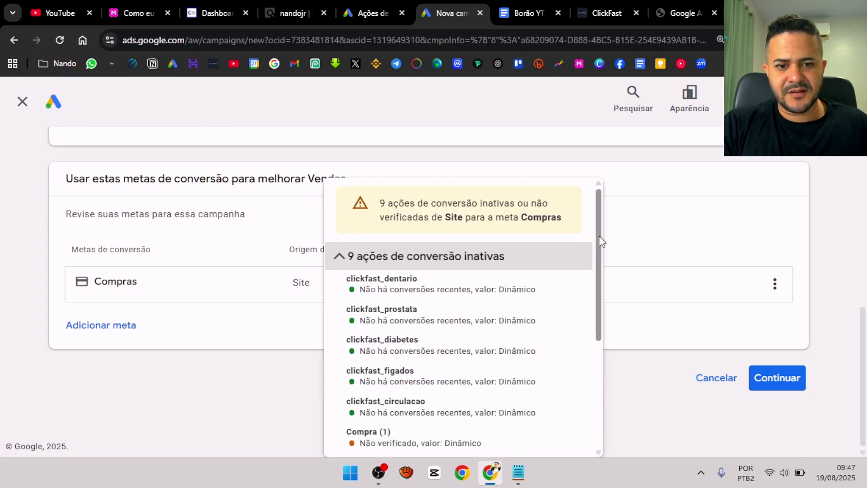
# - Switch to ClickFast, open the TonicGreens product for editing in a new tab, and highlight its conversion action name
pyautogui.click(616, 7)
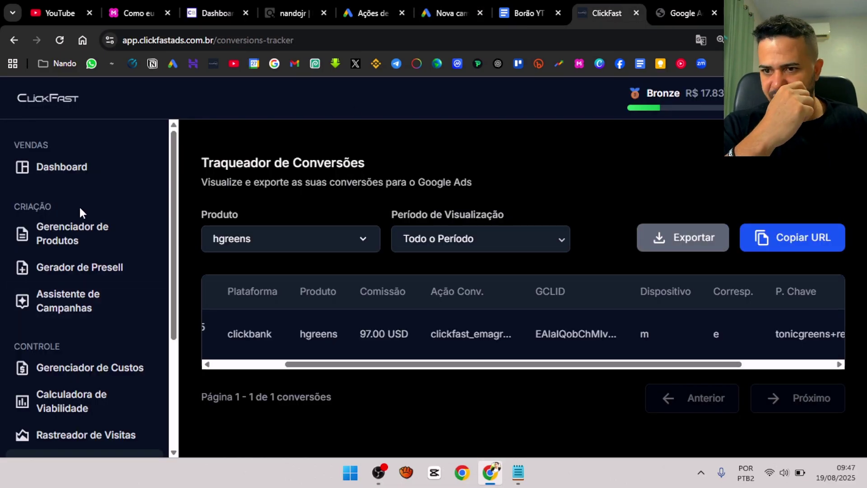
pyautogui.rightClick(95, 230)
pyautogui.click(133, 243)
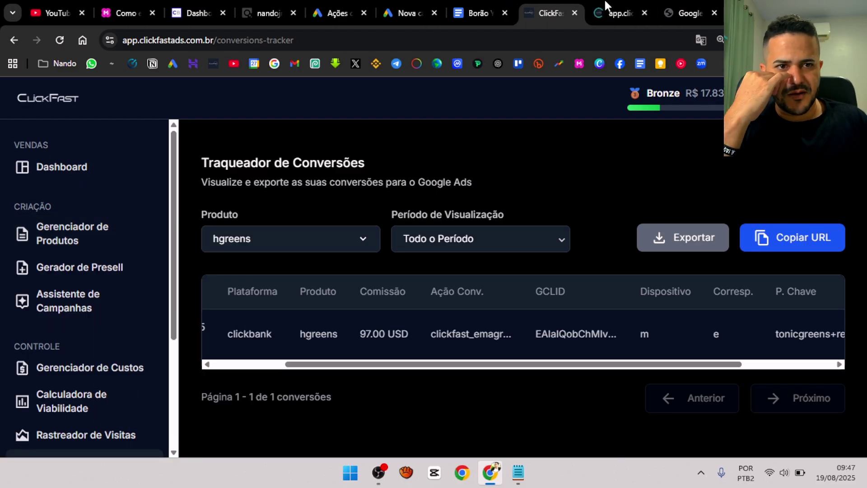
pyautogui.click(608, 7)
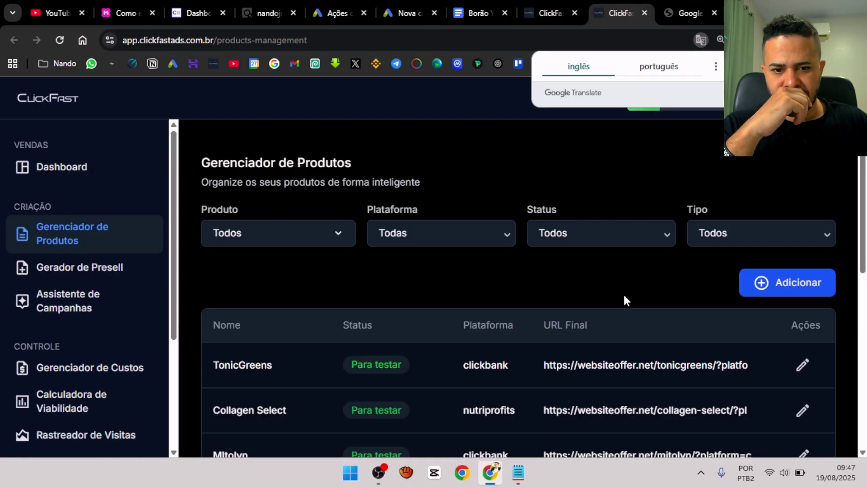
pyautogui.click(803, 365)
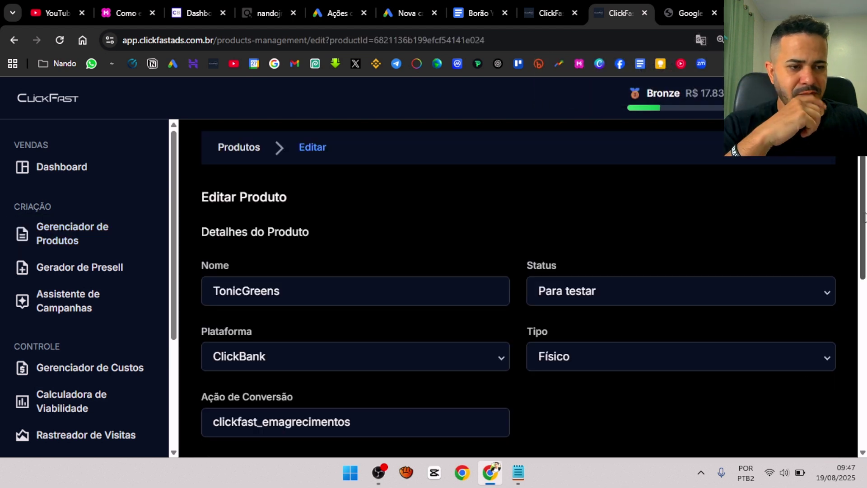
pyautogui.scroll(-1, 861, 175)
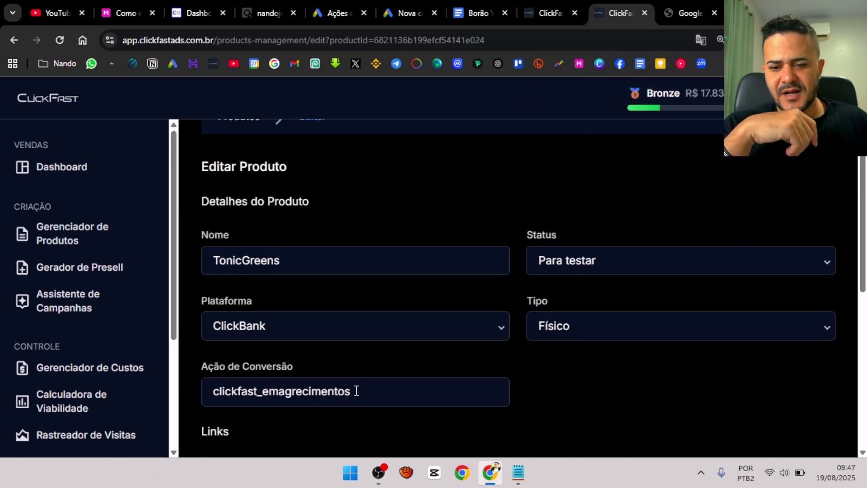
pyautogui.moveTo(356, 391); pyautogui.dragTo(175, 402)
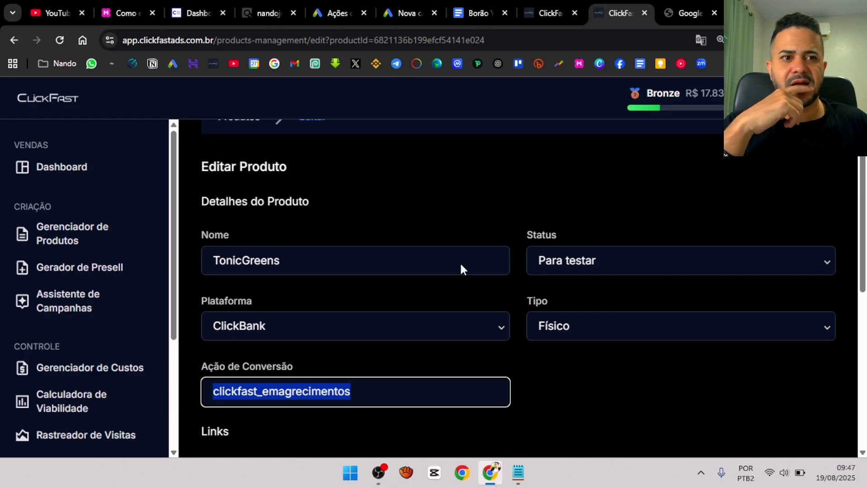
# - Review the Compras goal's full conversion action list in the campaign draft and show the Google Ads conversions summary
pyautogui.click(690, 10)
pyautogui.click(397, 12)
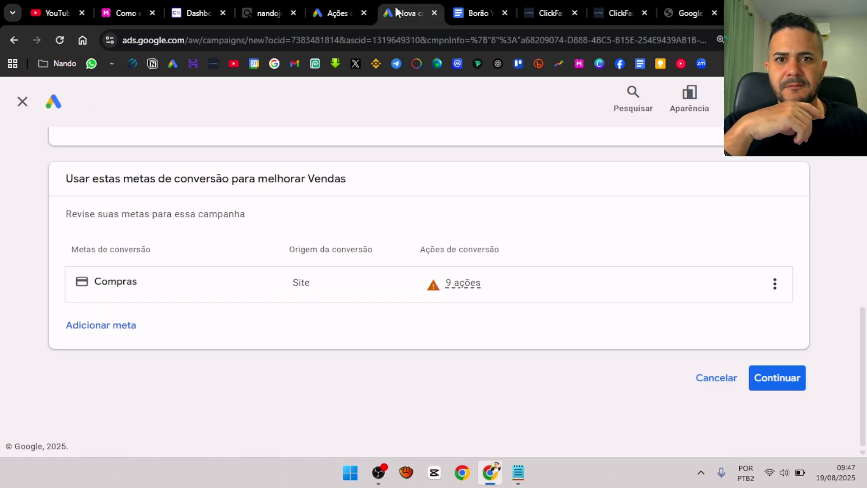
pyautogui.click(464, 283)
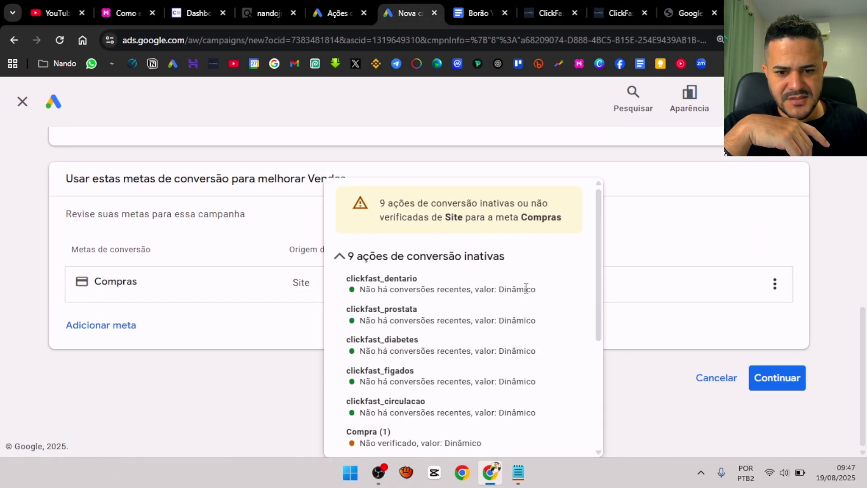
pyautogui.moveTo(601, 274); pyautogui.dragTo(601, 349)
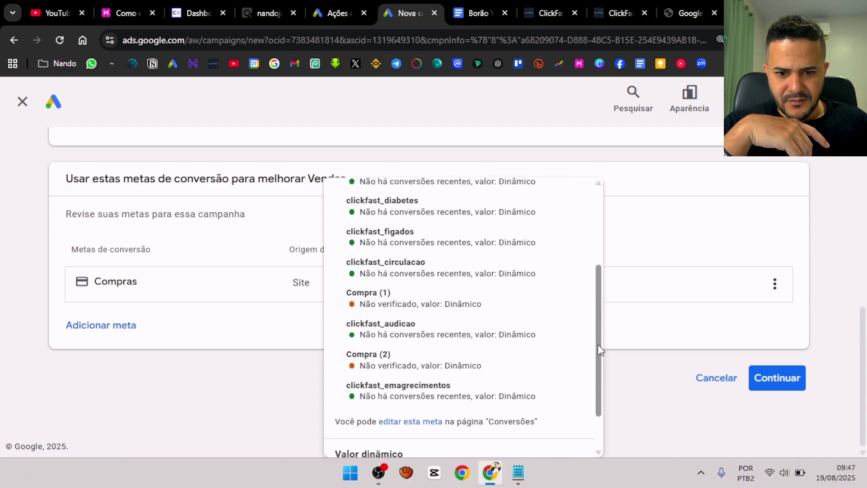
pyautogui.click(334, 13)
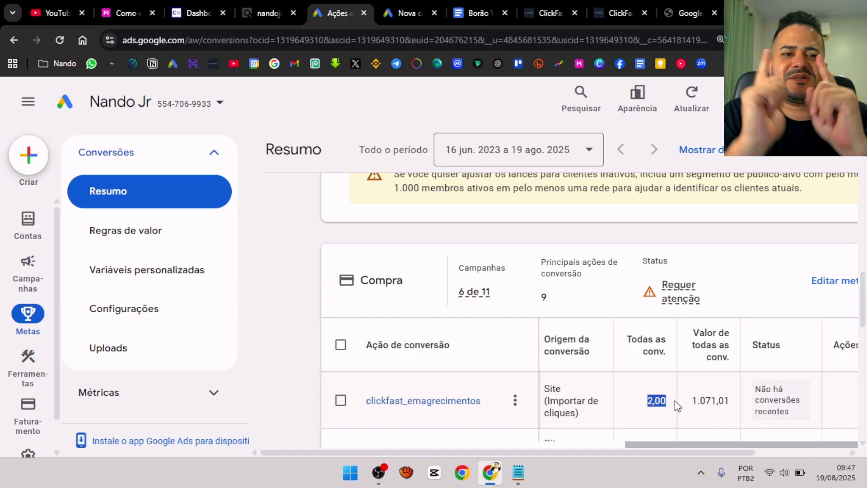
pyautogui.click(377, 483)
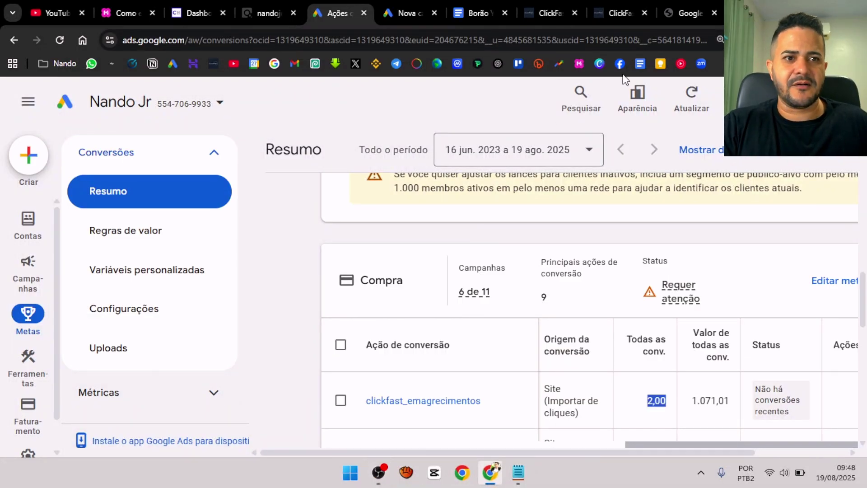
# - Switch to ClickFast and replace the TonicGreens product's name with P2 in its edit form
pyautogui.click(620, 13)
pyautogui.doubleClick(381, 392)
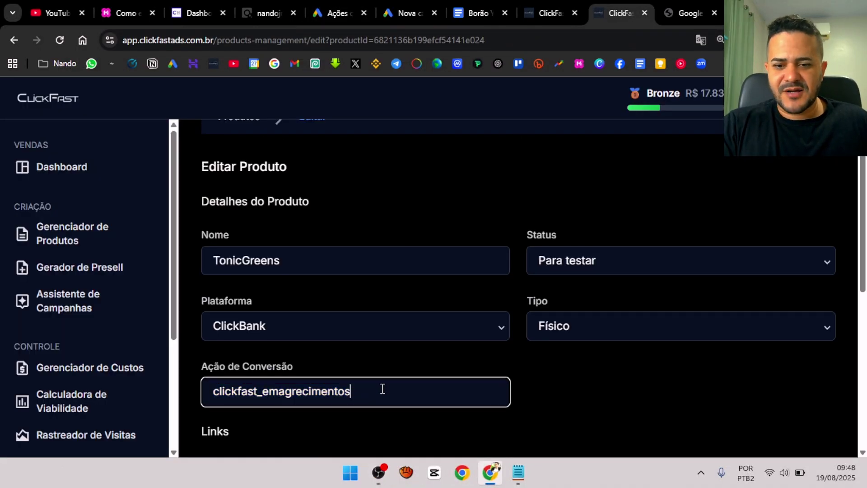
pyautogui.click(346, 261)
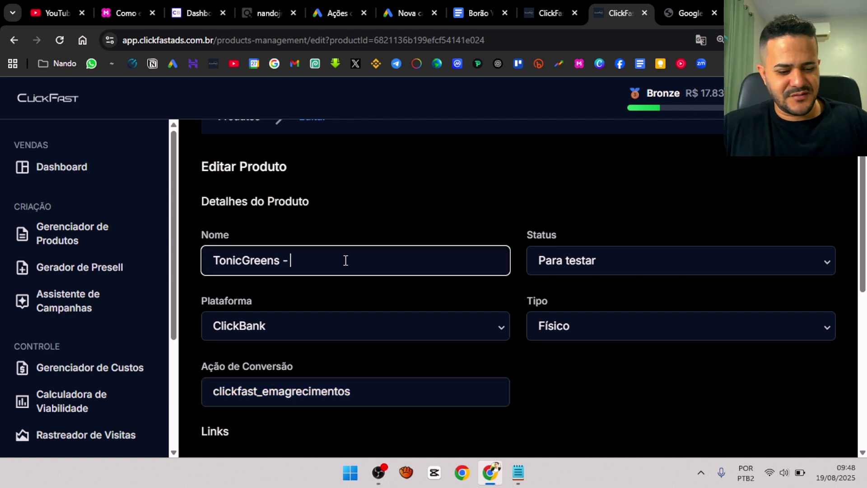
pyautogui.tripleClick(346, 261)
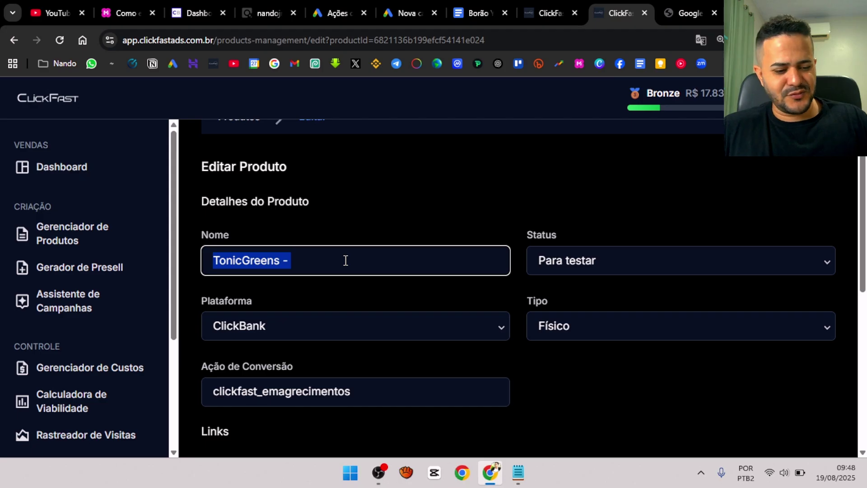
pyautogui.write('P2')
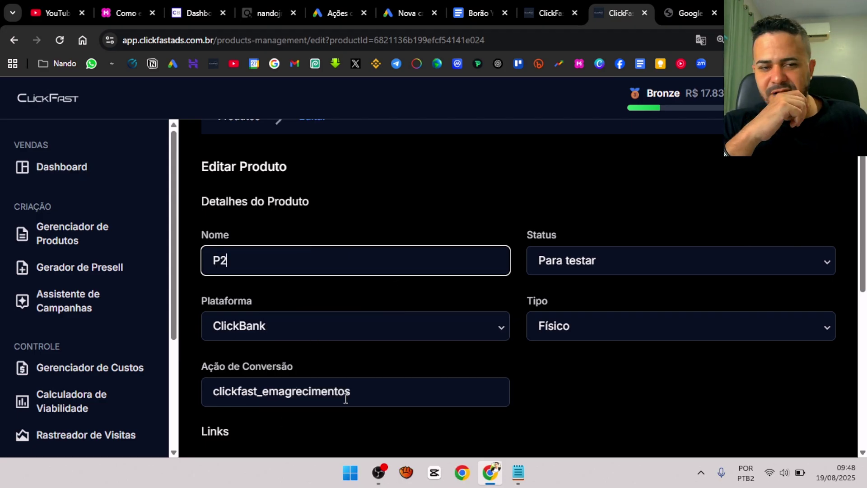
# - Show the Google Ads conversions summary again, and select the Dica Bônus topic about advertising low-value products in the mind map
pyautogui.click(341, 10)
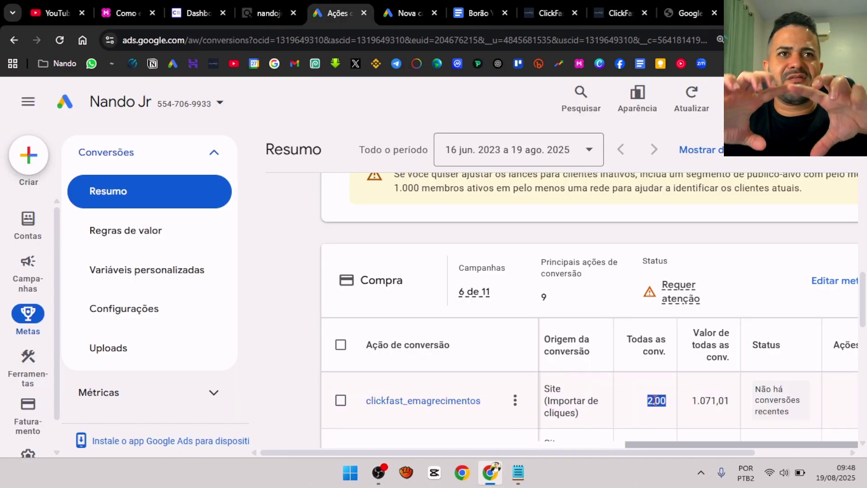
pyautogui.click(378, 472)
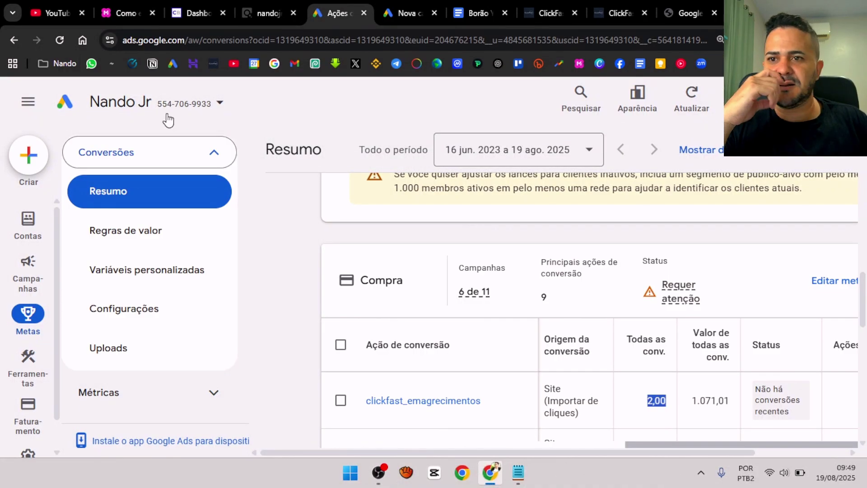
pyautogui.hotkey('ctrl', '2')
pyautogui.scroll(-1, 772, 305)
pyautogui.click(481, 369)
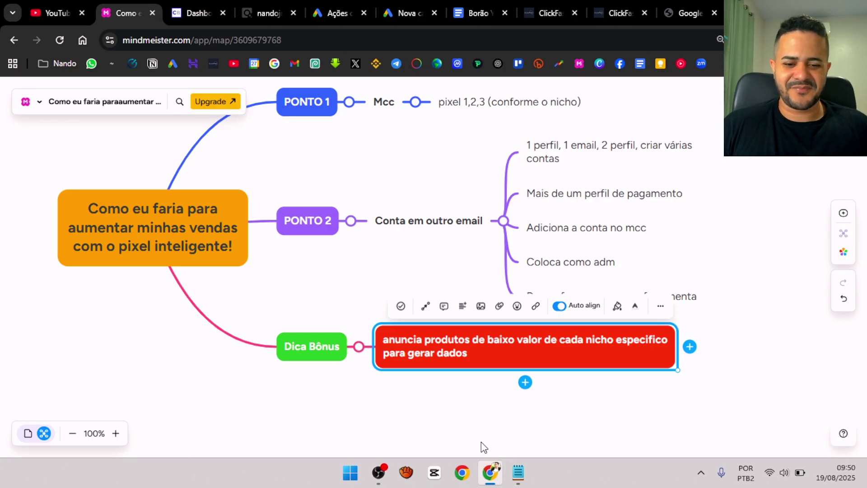
pyautogui.click(379, 474)
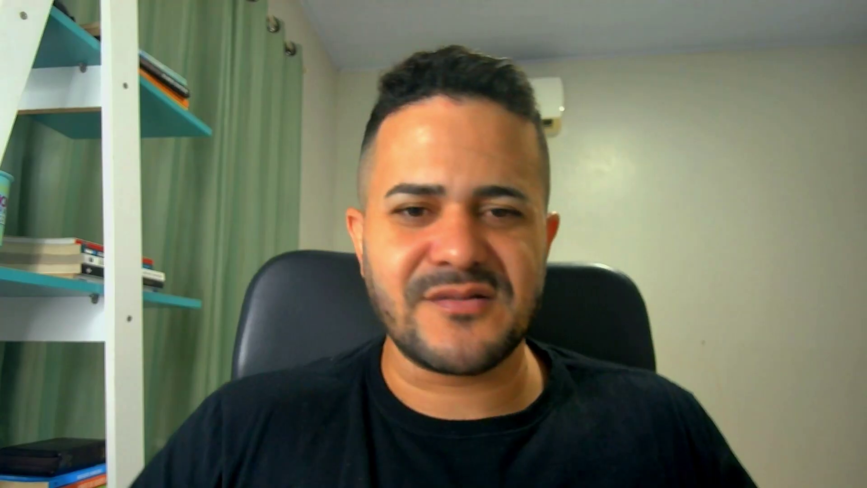